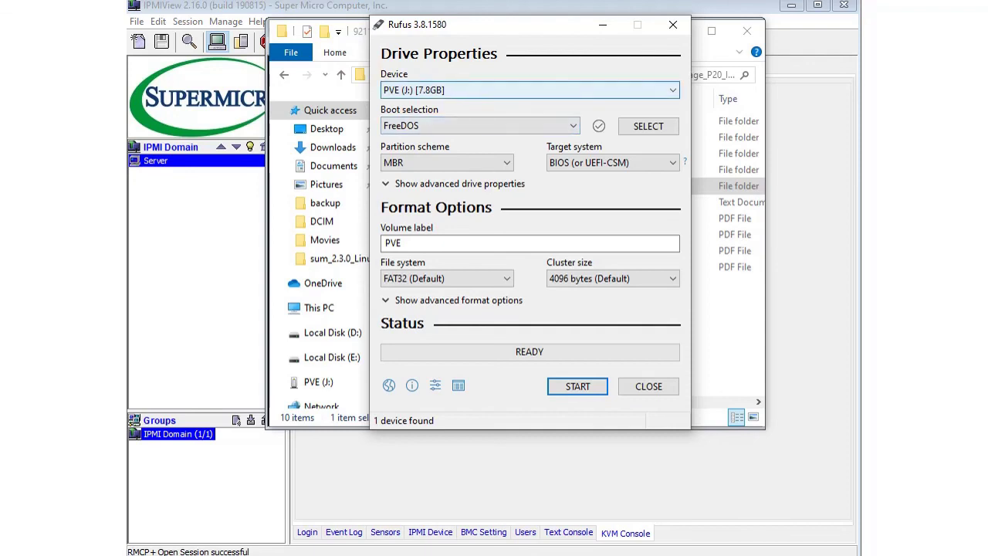
click(530, 89)
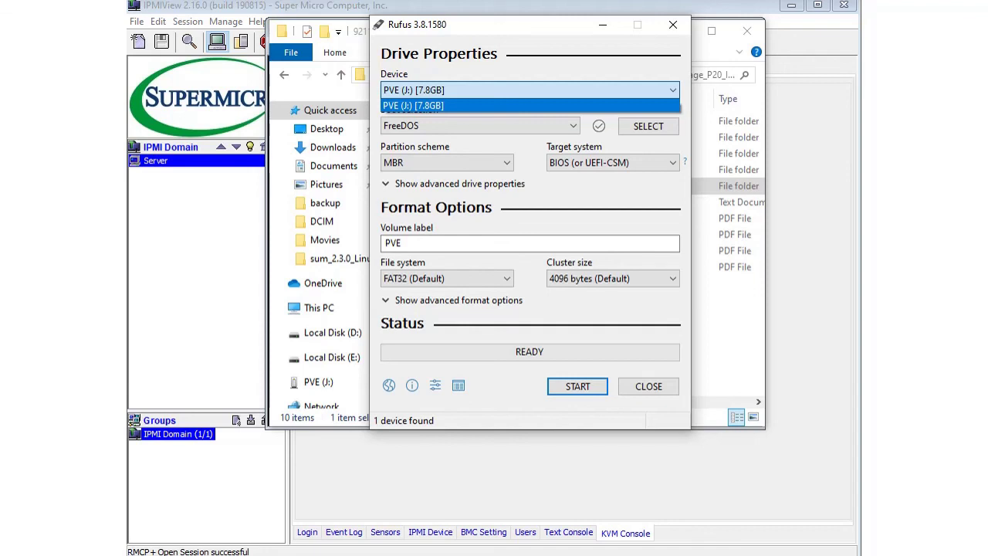
click(414, 105)
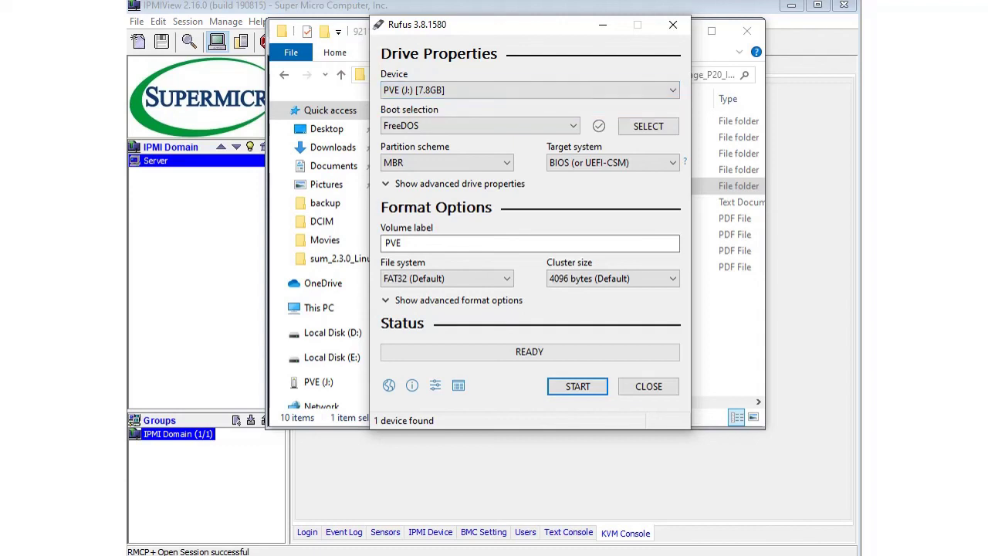
click(478, 125)
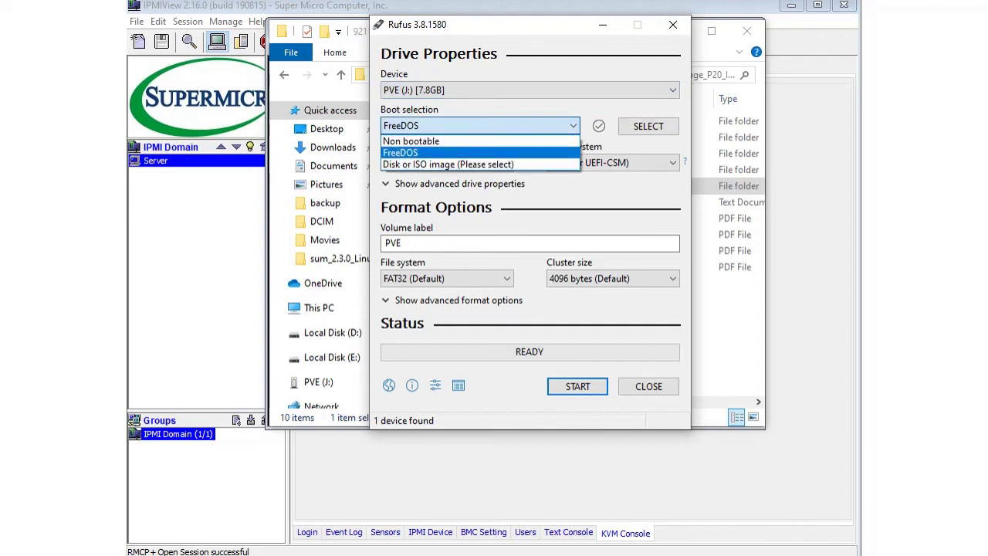
key(Up)
key(Down)
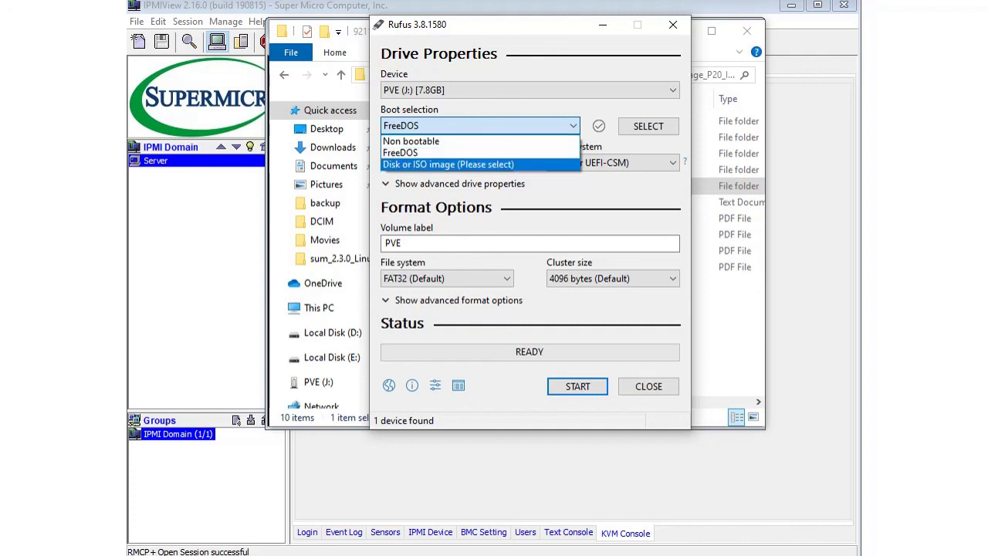
key(Down)
key(Up)
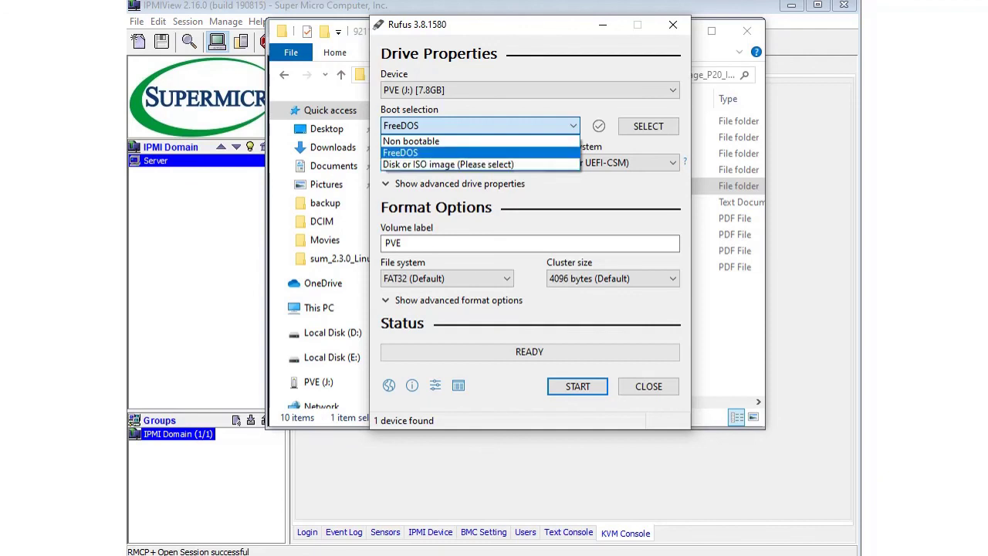
key(Return)
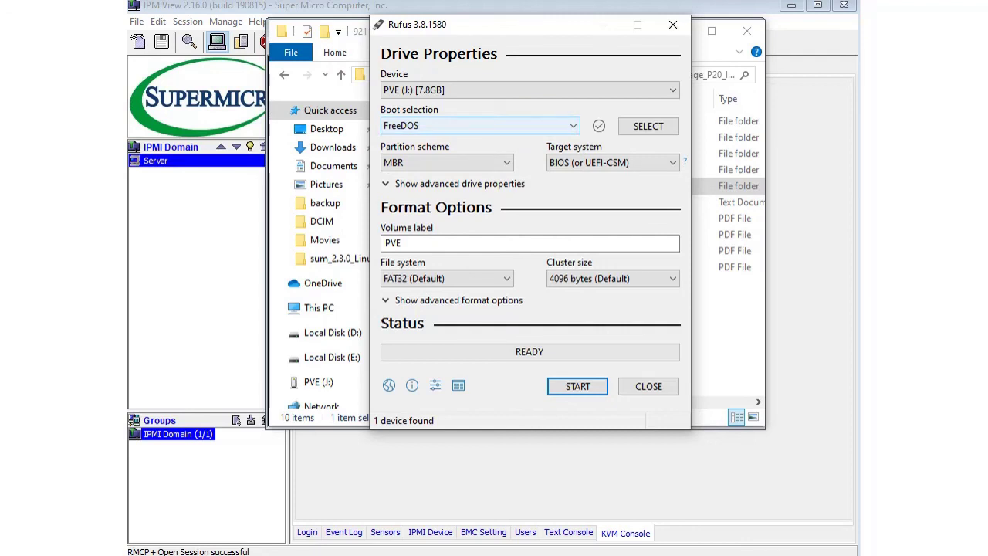
key(shift+Tab)
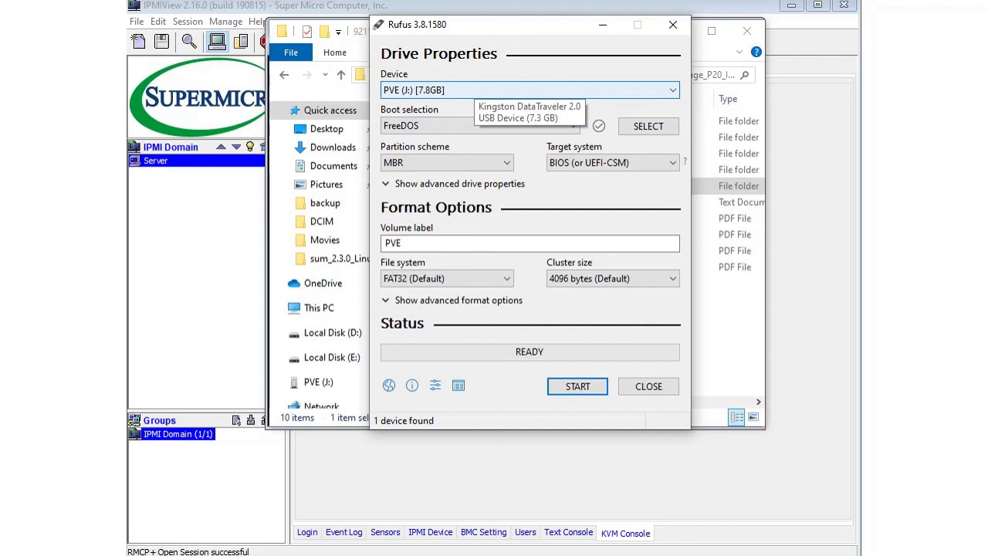
key(Tab)
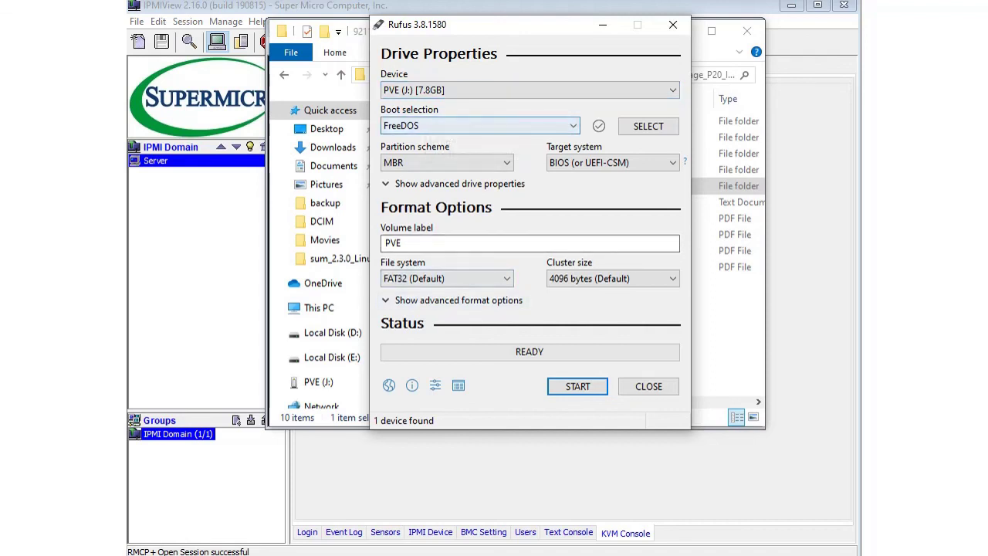
key(Tab)
key(Tab)
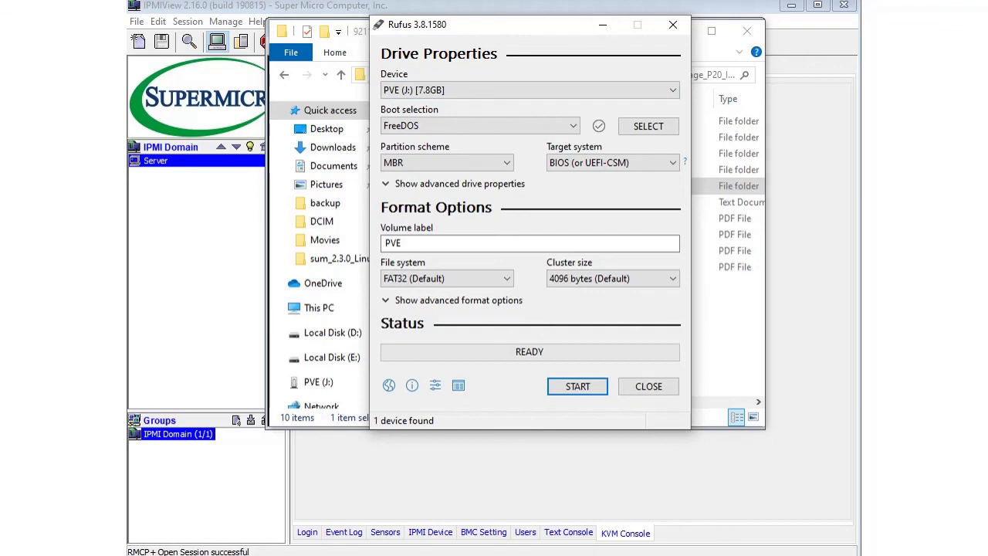
Close Rufus to return to the 9211-8i_Package_P20_IR_IT_FW_BIOS_for_MSDOS_Windows folder in File Explorer.
click(674, 25)
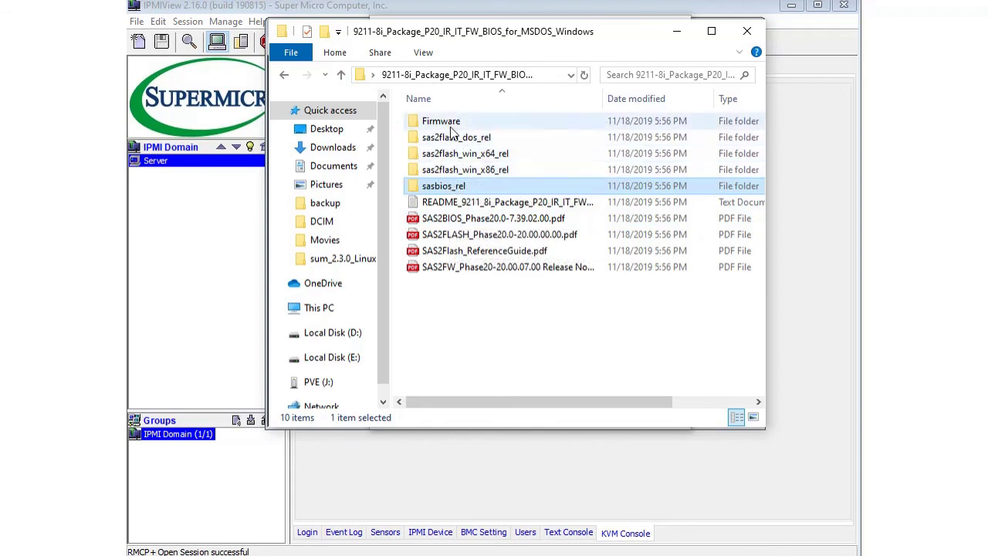
Browse into Firmware\HBA_9211_8i_IT and inspect the 2118it.bin firmware file.
double_click(446, 122)
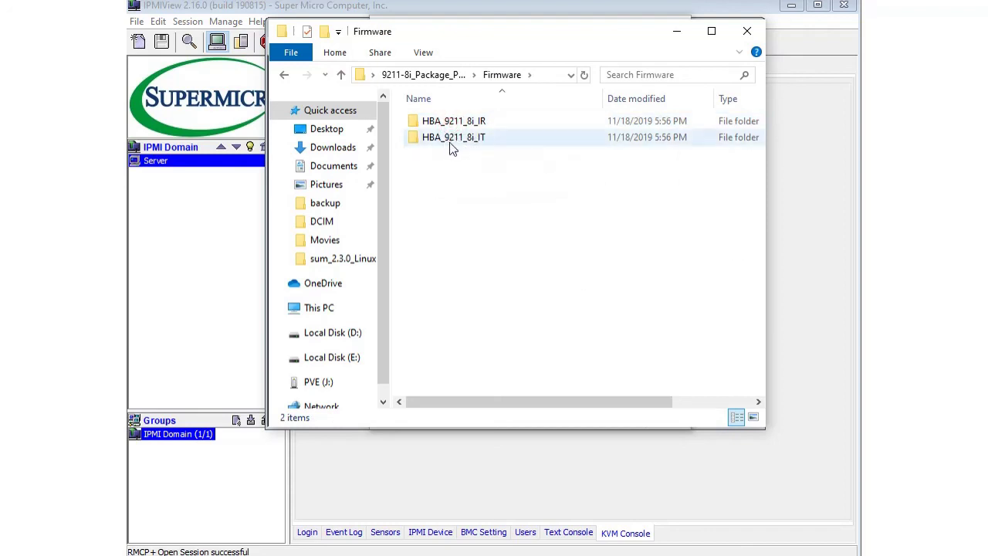
double_click(462, 139)
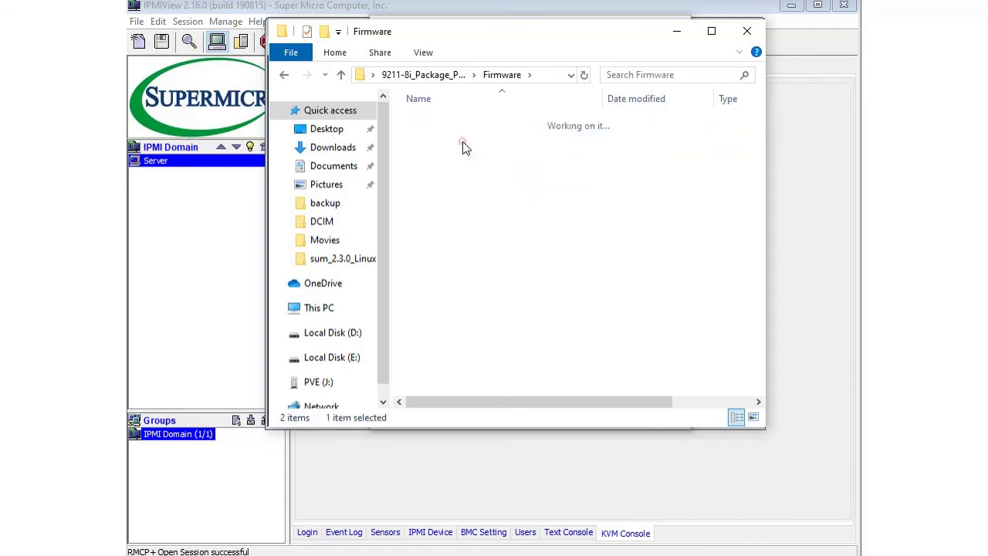
click(446, 124)
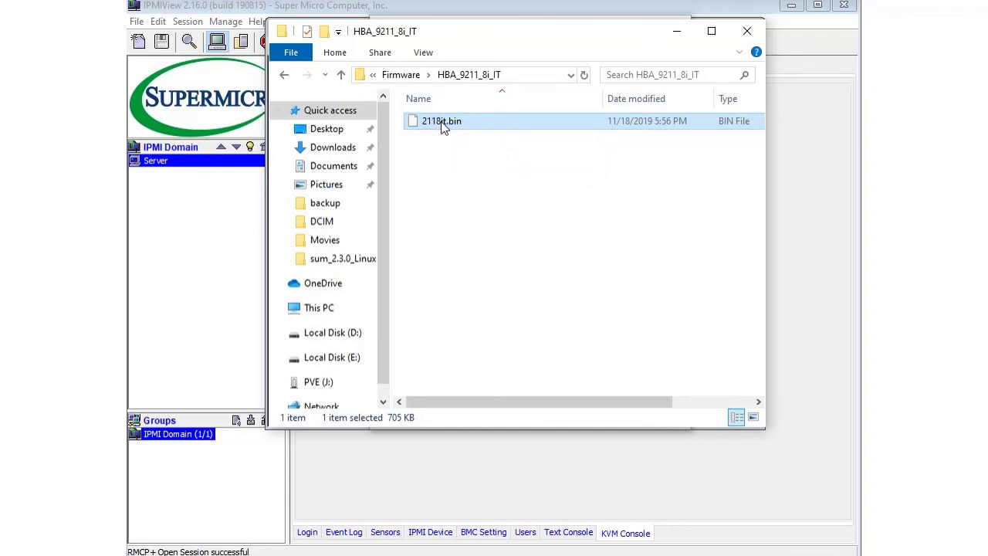
right_click(441, 121)
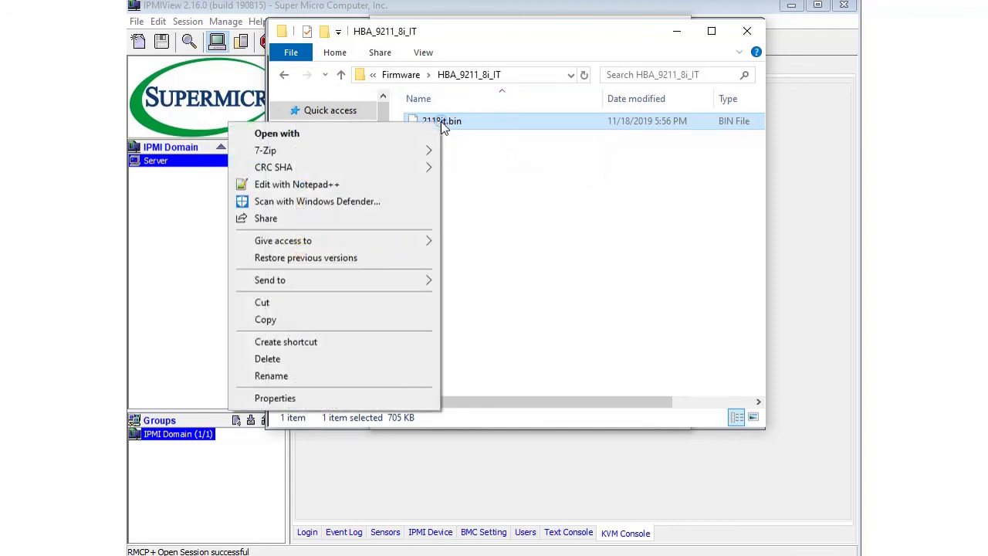
click(517, 236)
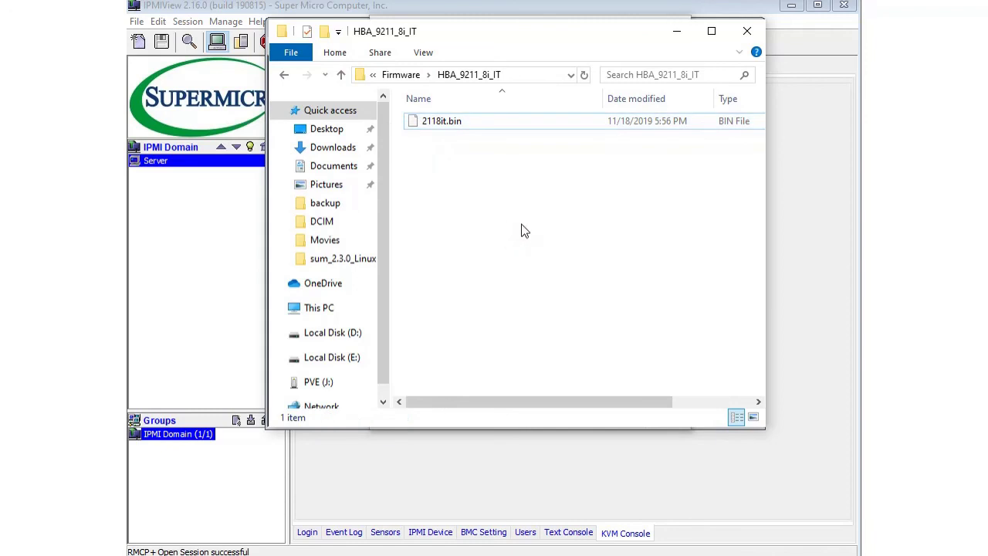
Return to the package folder, look inside sas2flash_dos_rel, then go back up.
click(341, 75)
click(341, 75)
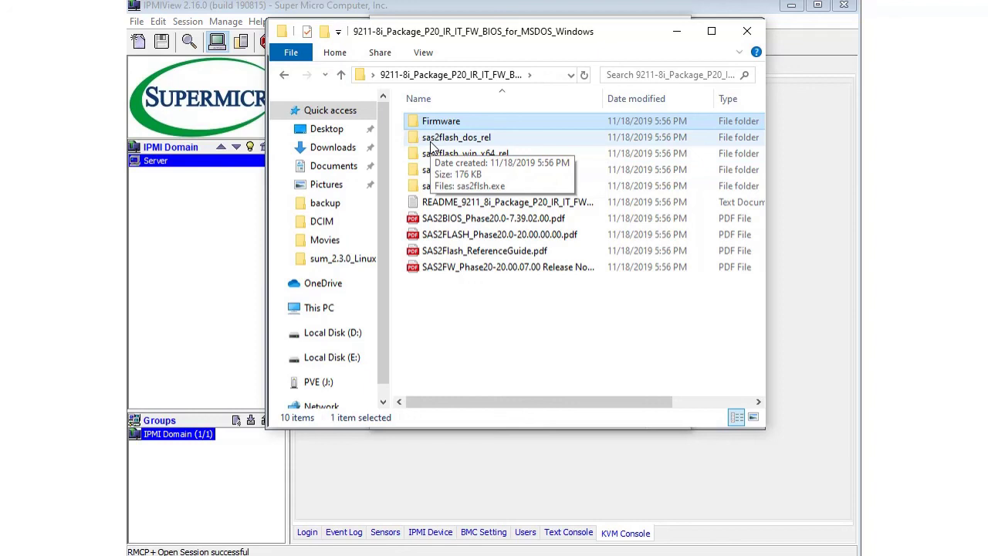
double_click(488, 137)
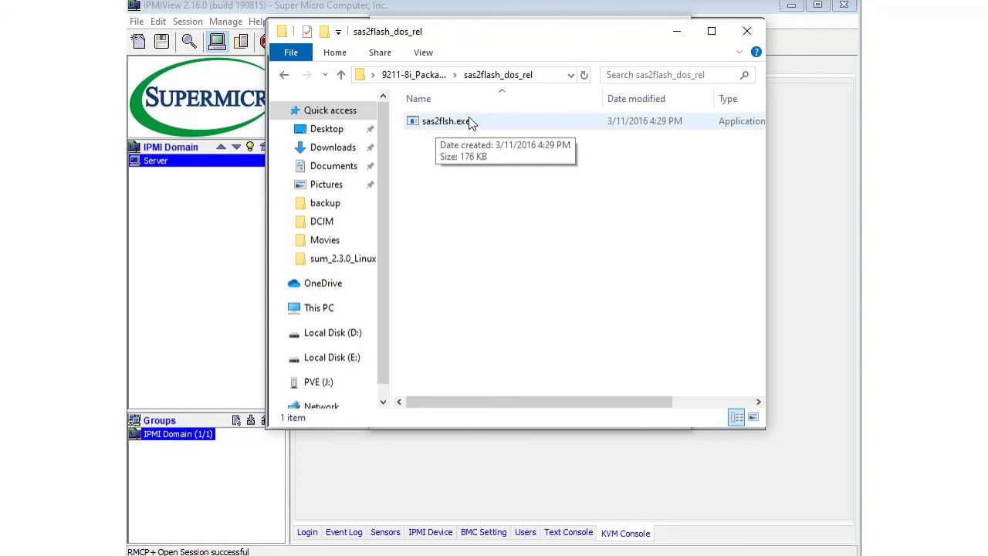
click(341, 75)
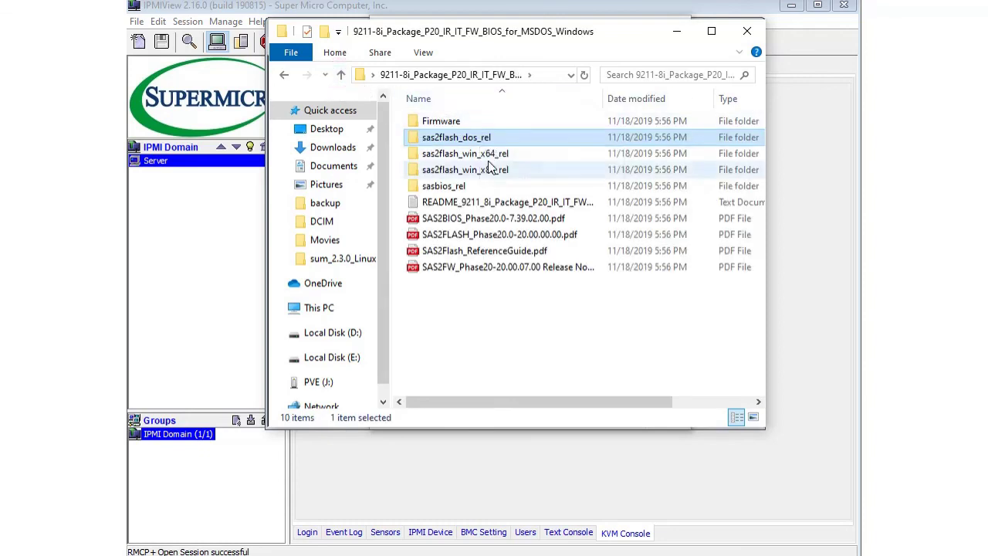
Open sasbios_rel, inspect mptsas2.rom, and move the Explorer window down to reveal windows behind.
click(429, 189)
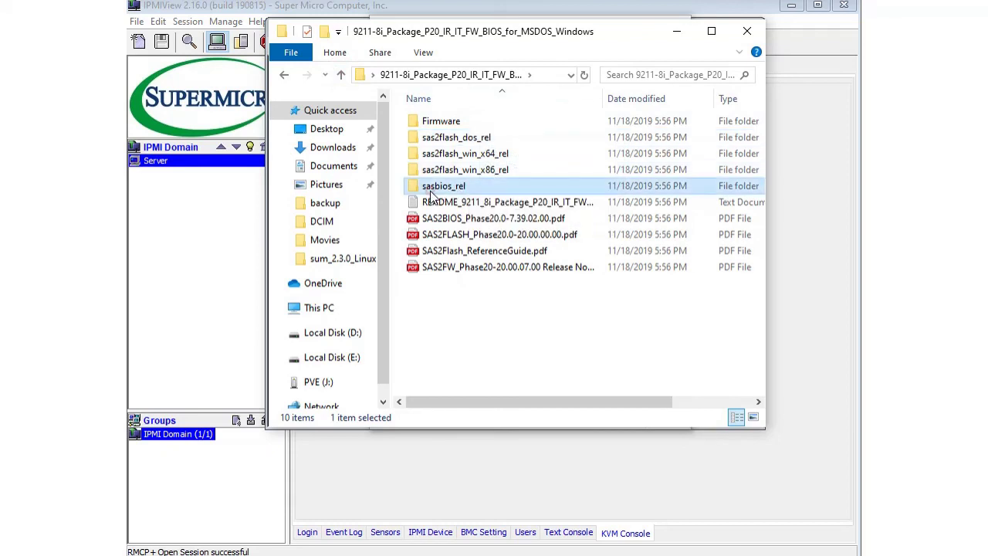
double_click(471, 188)
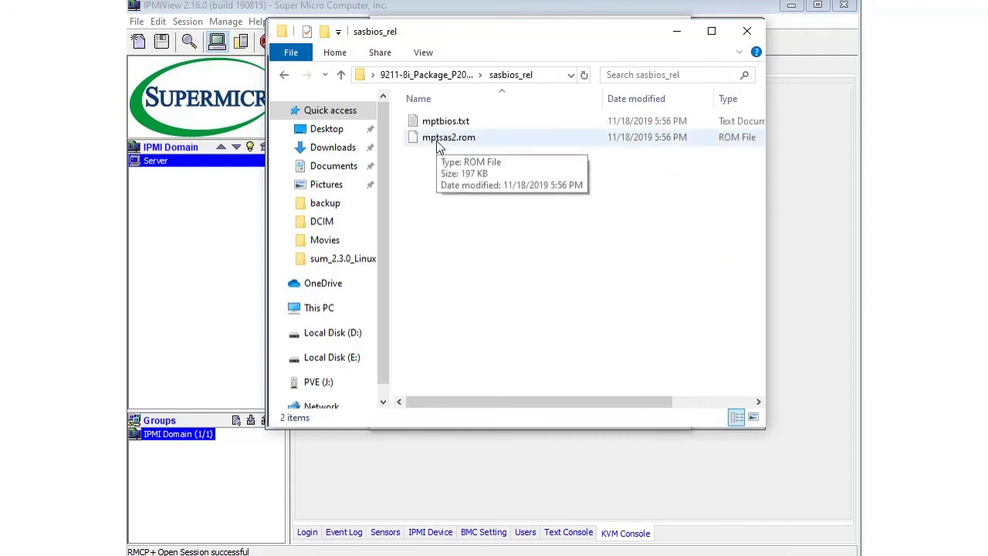
double_click(494, 141)
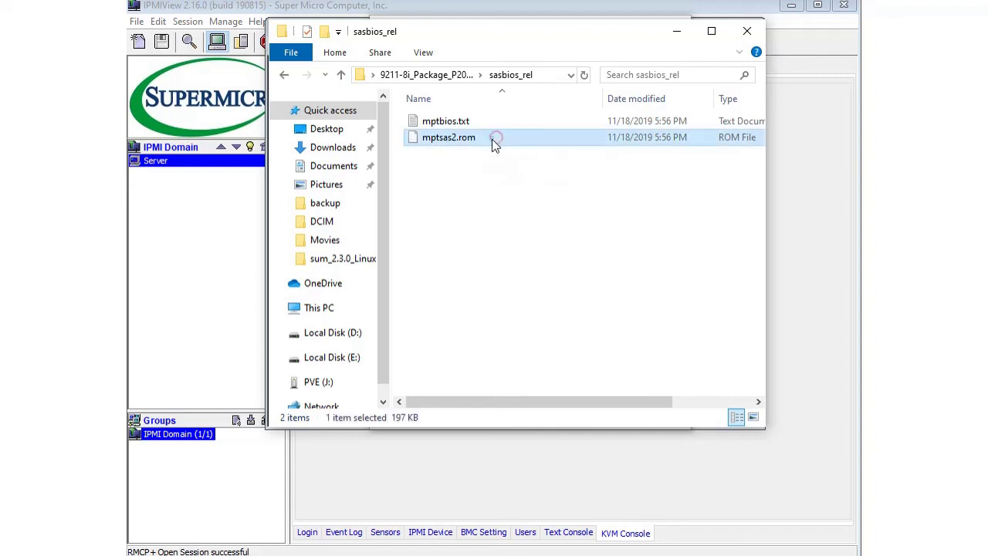
right_click(494, 144)
click(587, 290)
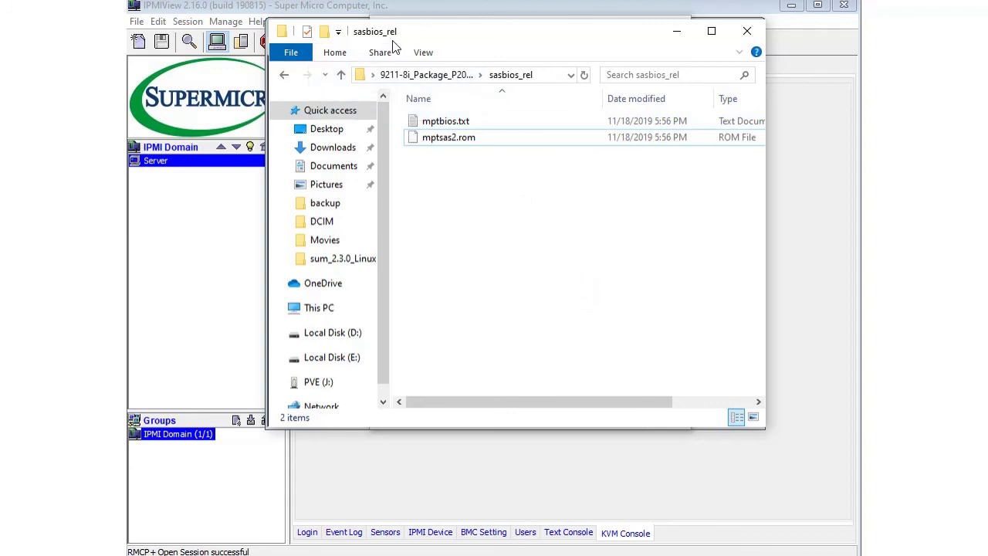
drag(435, 42, 437, 105)
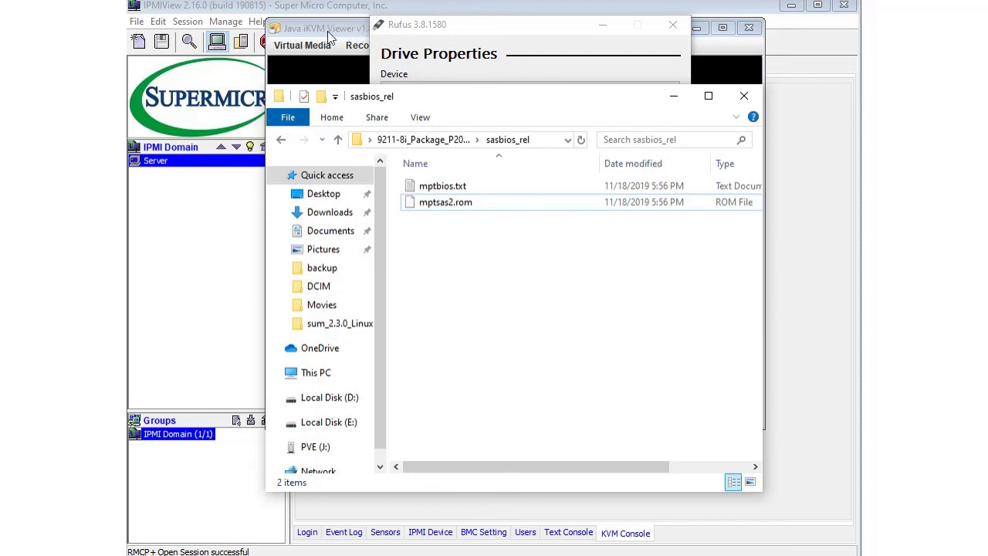
In the FreeDOS console, list the C: drive with dir and tab-complete sas2flsh.exe.
click(333, 30)
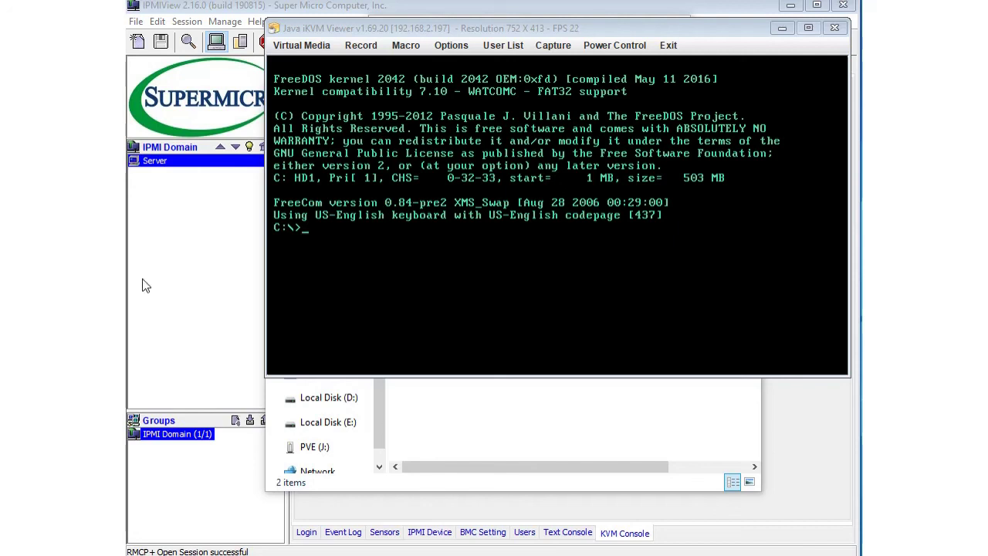
click(319, 291)
text(dir)
key(Return)
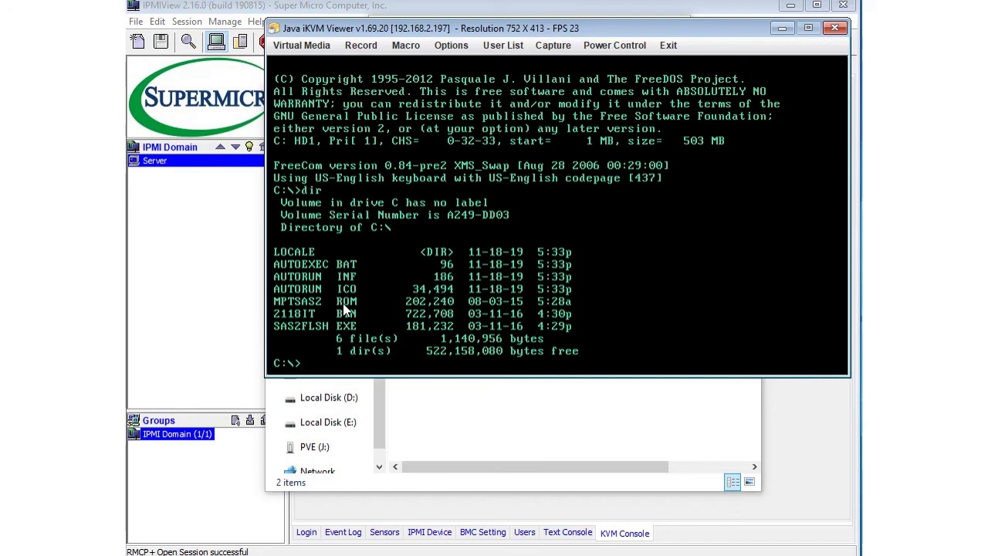
text(sas)
key(Tab)
Run sas2flsh.exe -listall to show the SAS2008(B2) adapter's firmware 20.00.07.00 and BIOS 07.39.02.00.
text(listall)
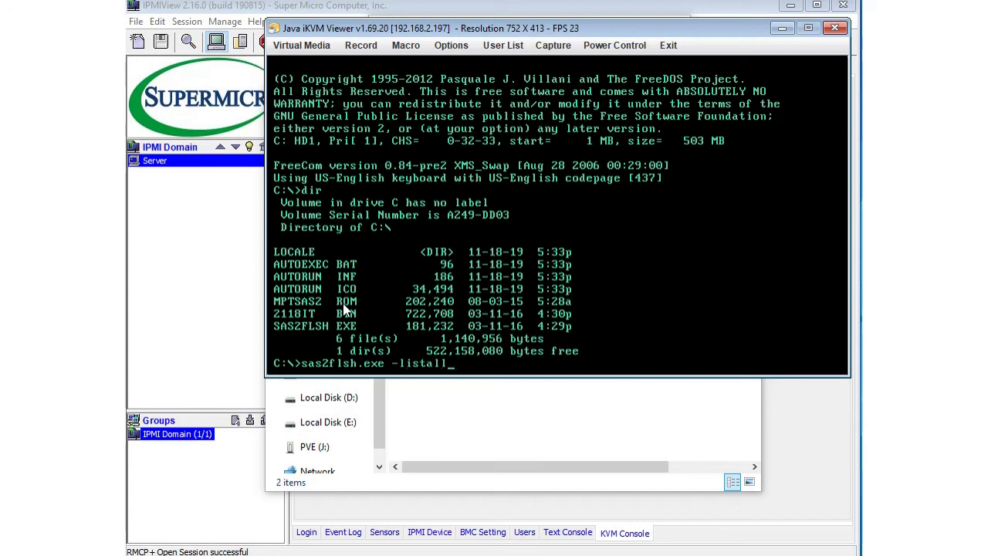
key(Return)
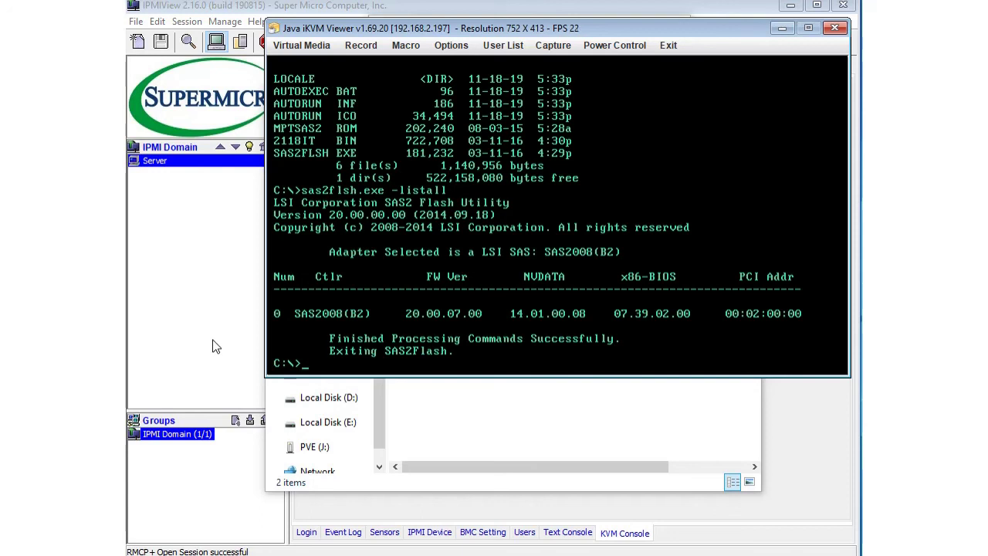
text(sas2flsh.exe -o)
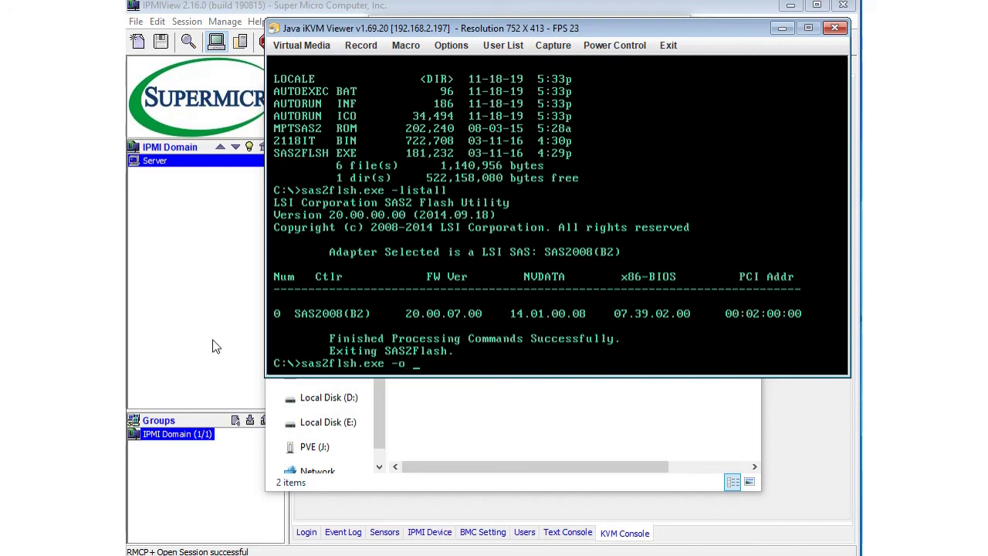
text( -e6)
key(BackSpace)
text(6)
key(BackSpace)
key(BackSpace)
key(BackSpace)
key(BackSpace)
key(BackSpace)
key(BackSpace)
key(BackSpace)
key(BackSpace)
key(BackSpace)
key(BackSpace)
key(BackSpace)
key(BackSpace)
key(BackSpace)
key(BackSpace)
key(BackSpace)
key(BackSpace)
key(BackSpace)
key(BackSpace)
key(BackSpace)
key(BackSpace)
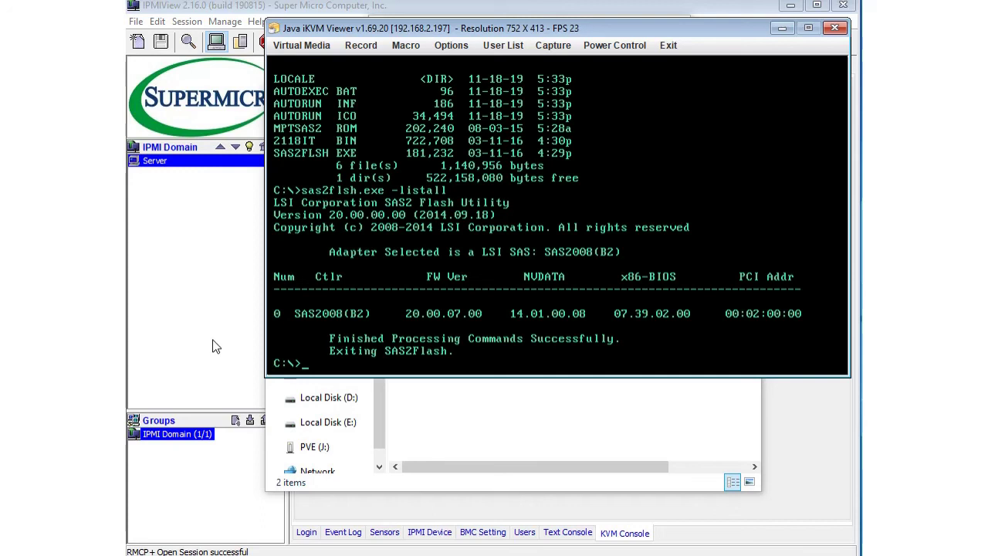
Enter 'sas2flsh.exe -o -f 2118IT.BIN -b mptsas2.rom' at the prompt without running it.
text(sd)
key(BackSpace)
text(as2flsh.exe -o)
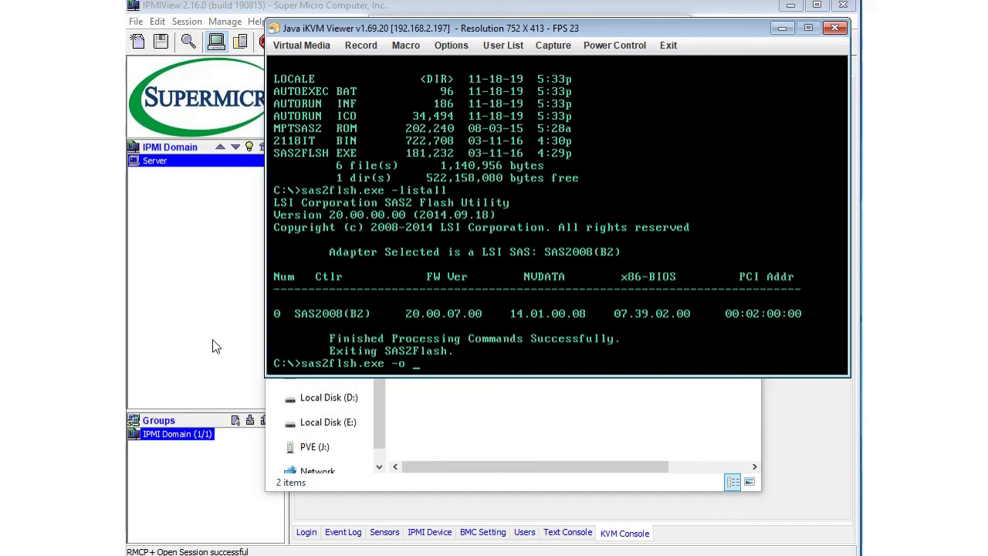
text( -f 2118IT.BIN)
text(-b mptsas2.rom)
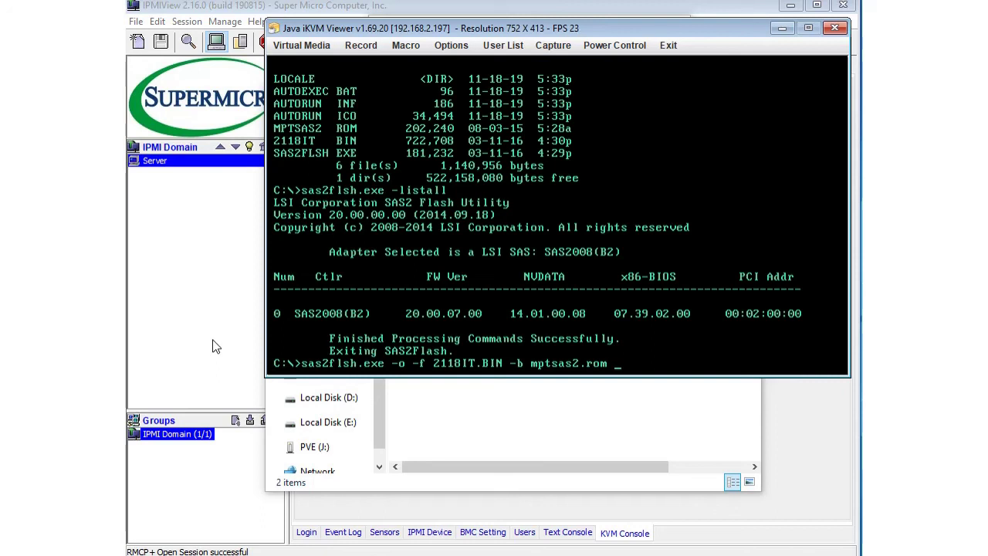
Erase the unrun flash command and rerun the recalled sas2flsh.exe -listall adapter listing.
key(BackSpace)
key(BackSpace)
key(BackSpace)
key(BackSpace)
key(BackSpace)
key(BackSpace)
key(BackSpace)
key(BackSpace)
key(BackSpace)
key(BackSpace)
key(BackSpace)
key(BackSpace)
key(BackSpace)
key(BackSpace)
key(BackSpace)
key(BackSpace)
key(BackSpace)
key(BackSpace)
key(BackSpace)
key(BackSpace)
key(BackSpace)
key(BackSpace)
key(BackSpace)
key(BackSpace)
key(BackSpace)
key(BackSpace)
key(BackSpace)
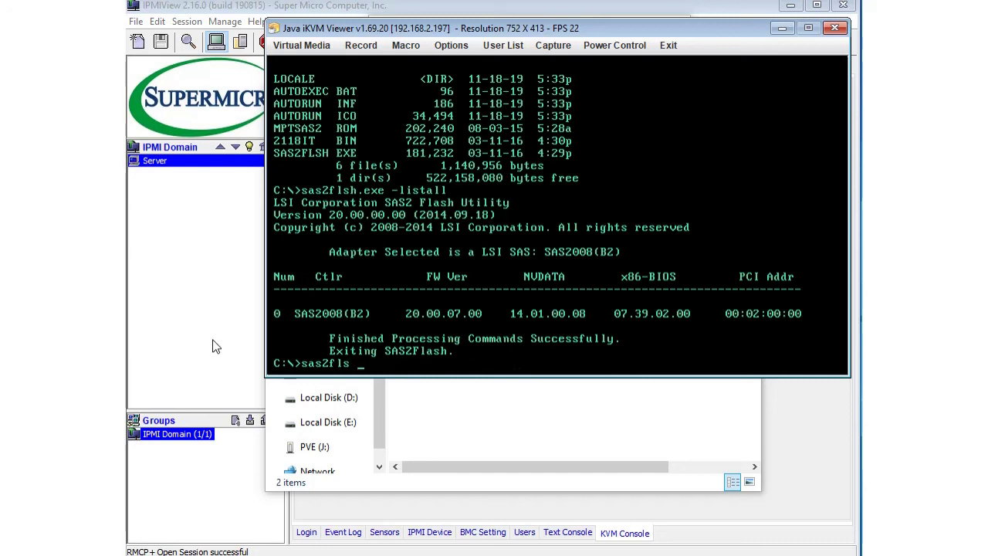
key(BackSpace)
key(BackSpace)
key(BackSpace)
key(BackSpace)
key(BackSpace)
key(BackSpace)
key(BackSpace)
key(BackSpace)
key(Up)
key(Up)
key(Down)
key(Return)
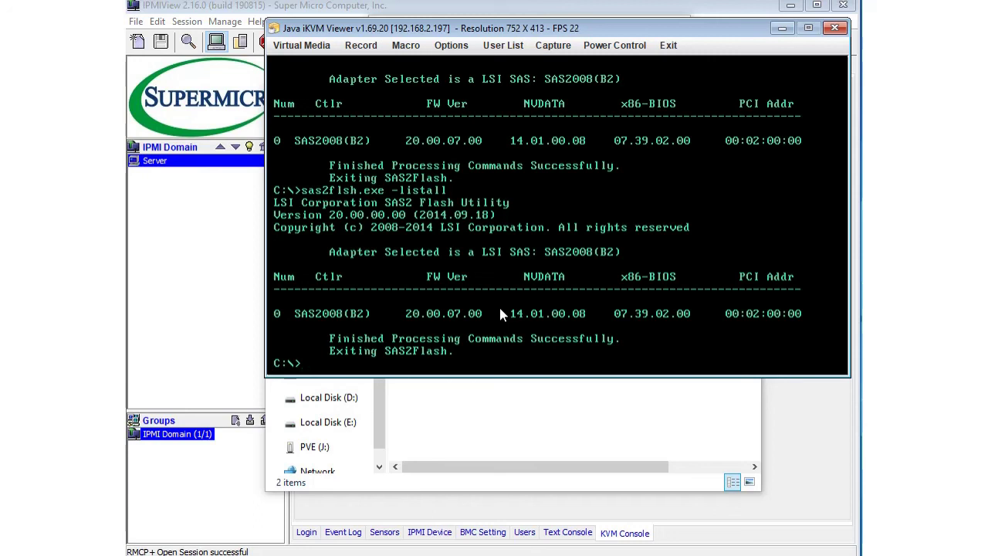
Reset the server from Power Control with Set Power Reset.
click(614, 46)
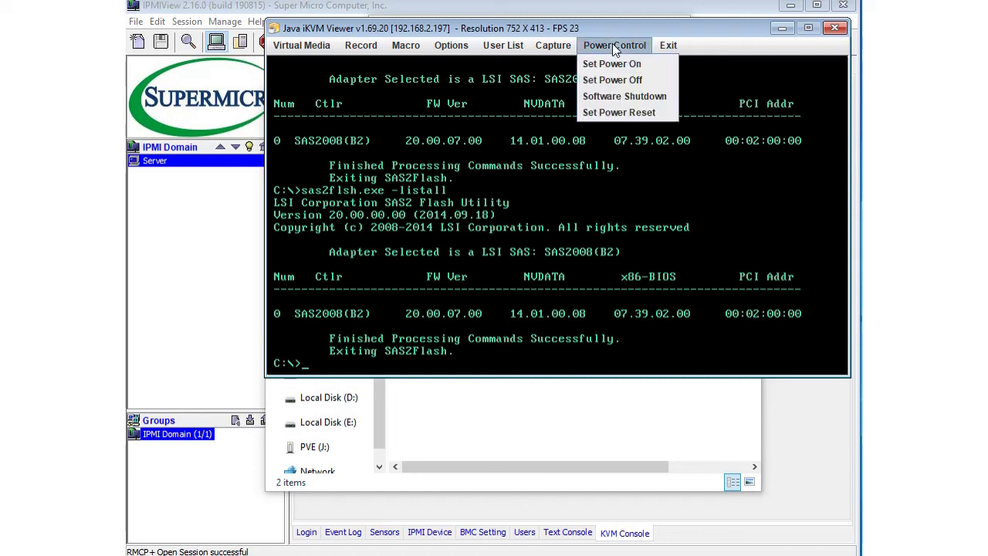
click(646, 115)
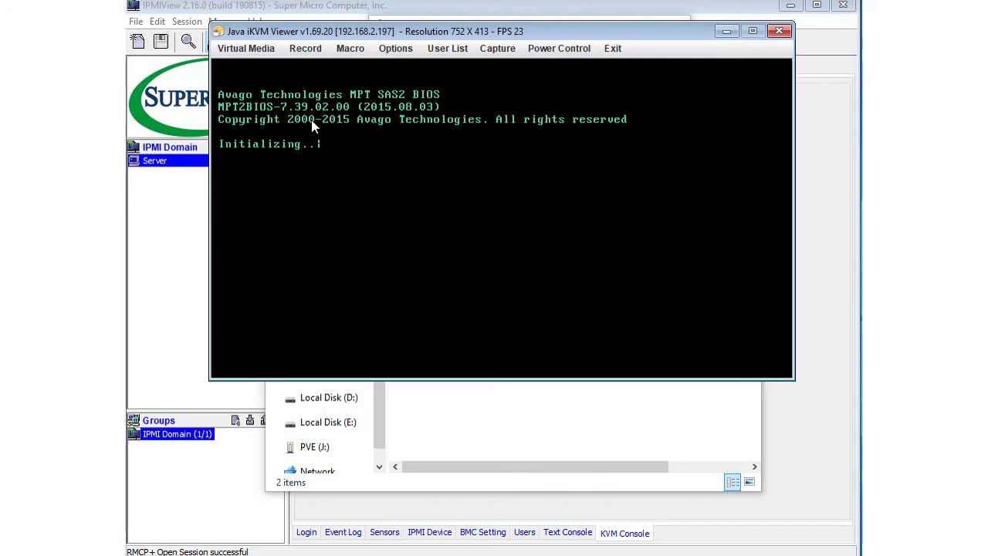
Press Ctrl+C during boot to enter the Avago SAS Configuration Utility and check the firmware revision.
key(ctrl+c)
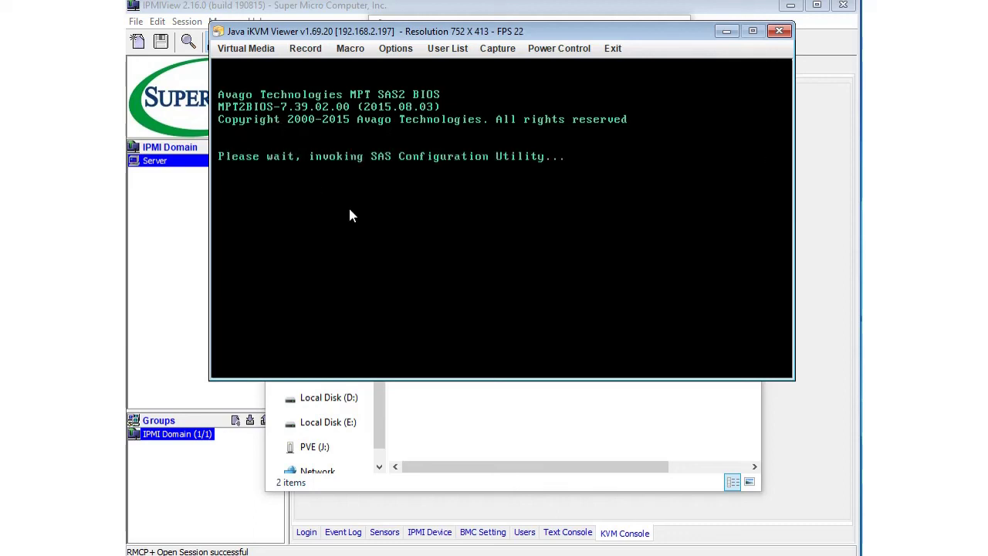